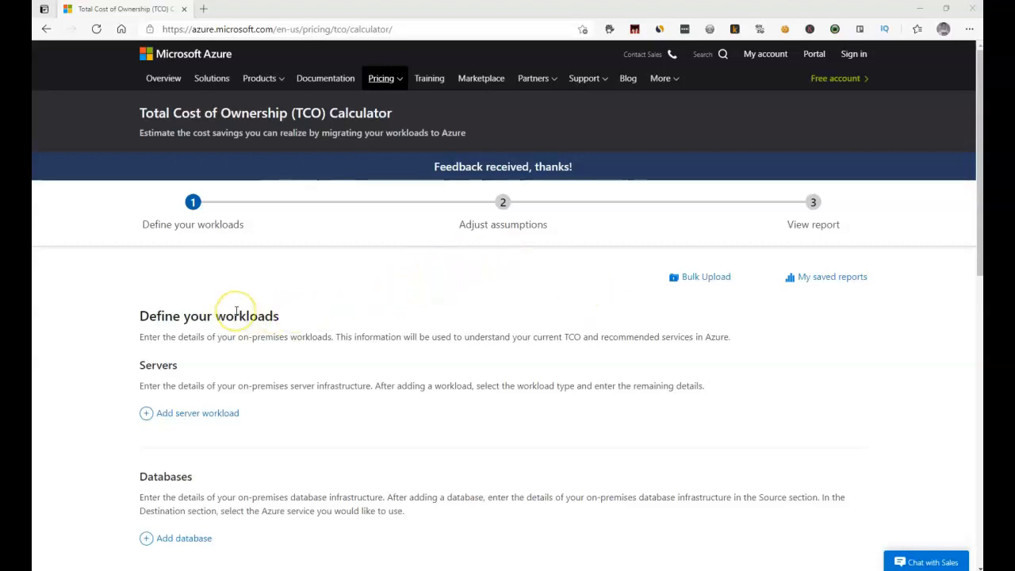
- Add a server workload named Windows VMs and set its environment to Virtual Machines
scroll(235, 315, "down", 2)
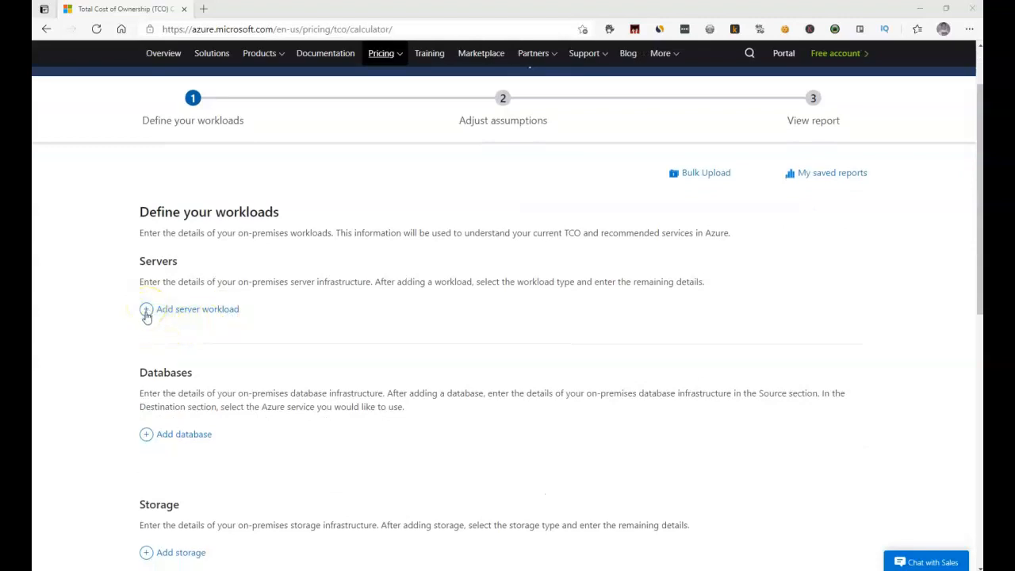
left_click(147, 313)
left_click(192, 307)
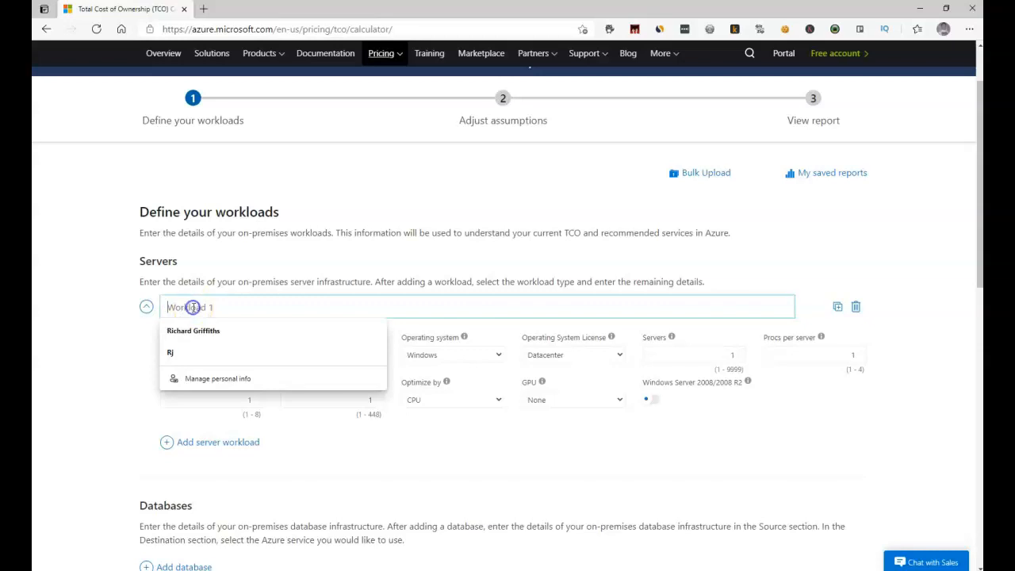
type("Windows VMs")
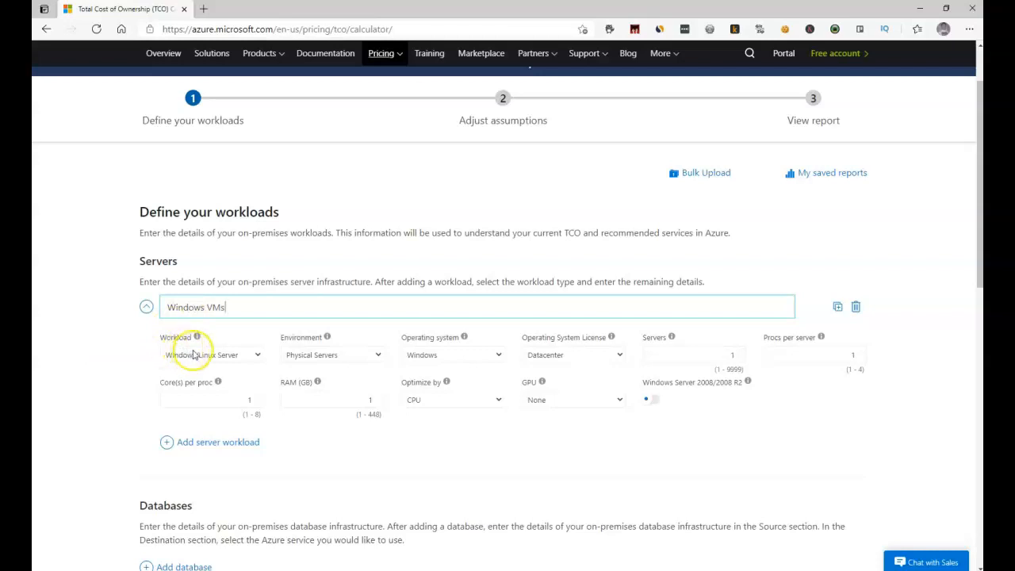
left_click(379, 355)
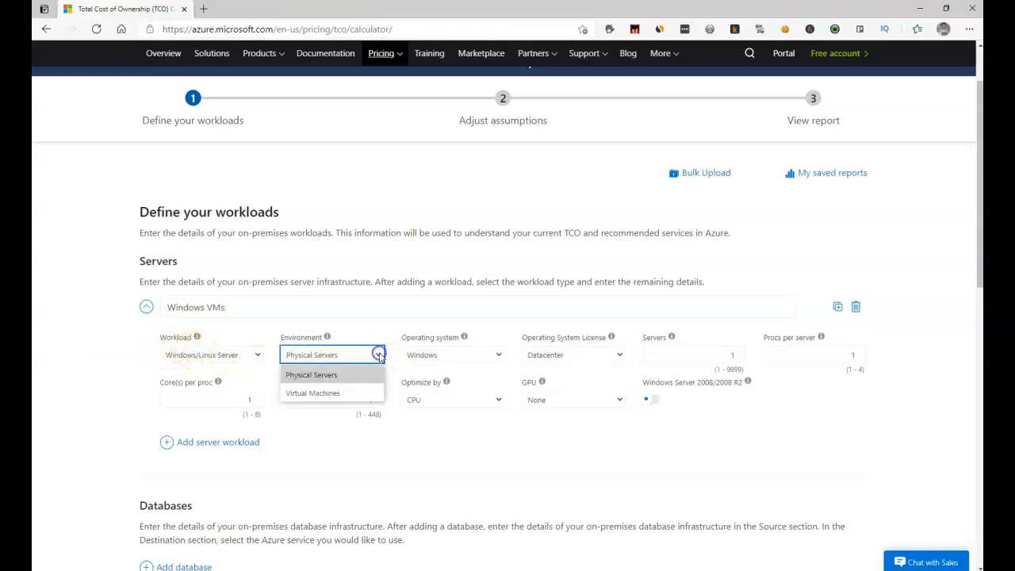
left_click(310, 394)
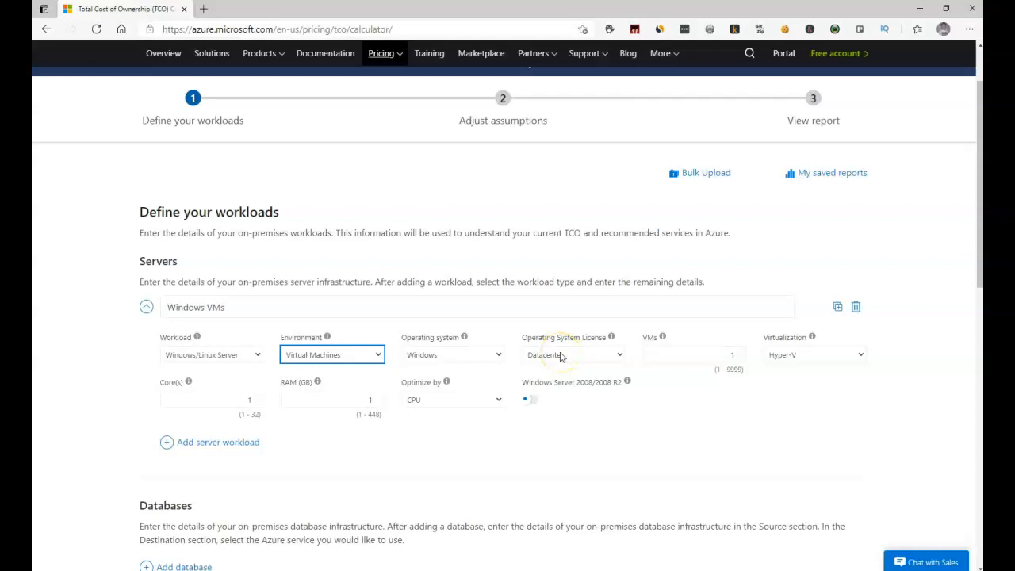
- Set the Windows VMs workload to 50 VMs, 8 cores and 16 GB of RAM
left_click(728, 353)
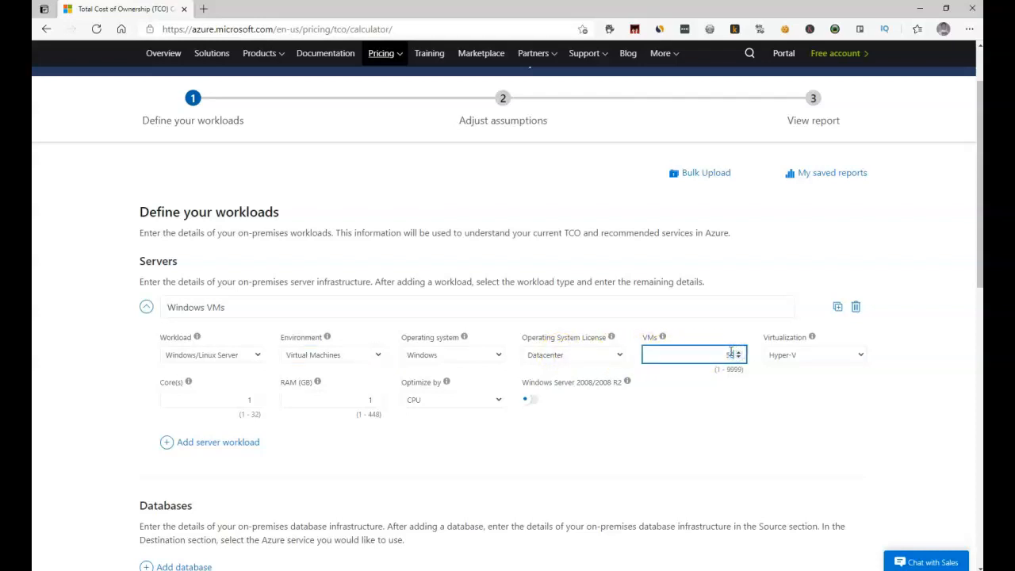
left_click(736, 301)
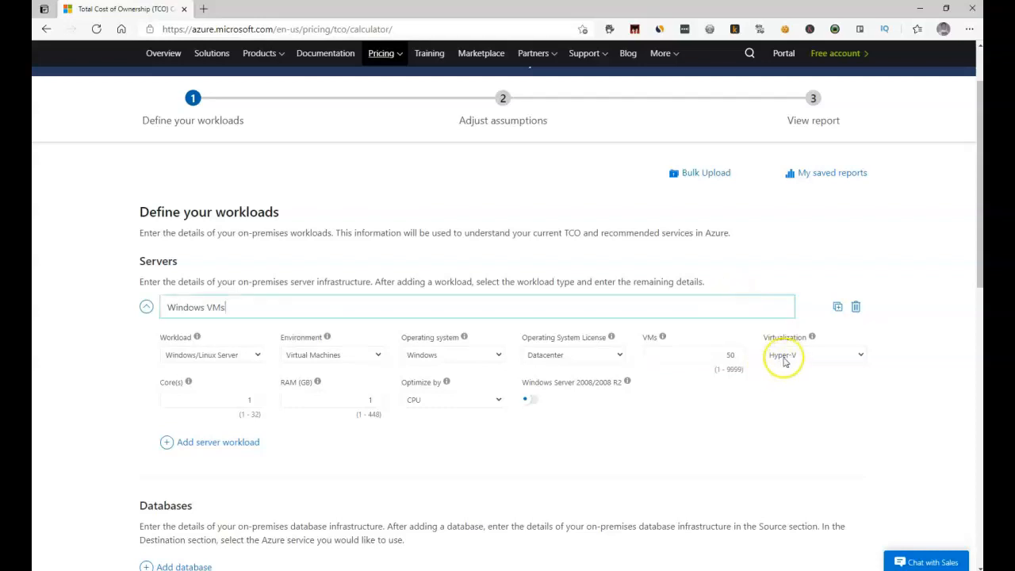
left_click(264, 399)
type("8")
left_click(379, 399)
type("16")
left_click(423, 466)
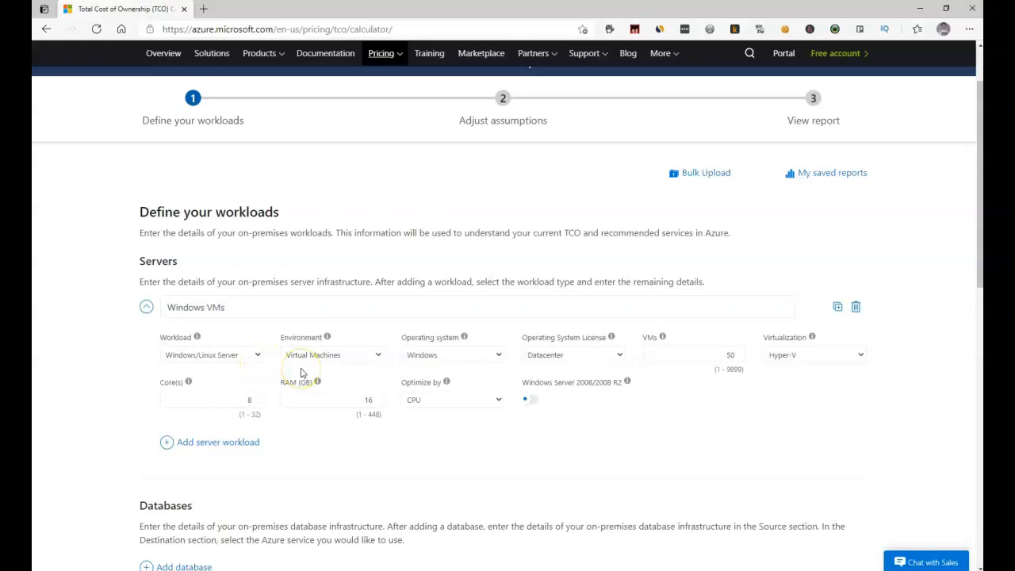
- Add a second server workload named Linux VMs
left_click(168, 442)
left_click(191, 445)
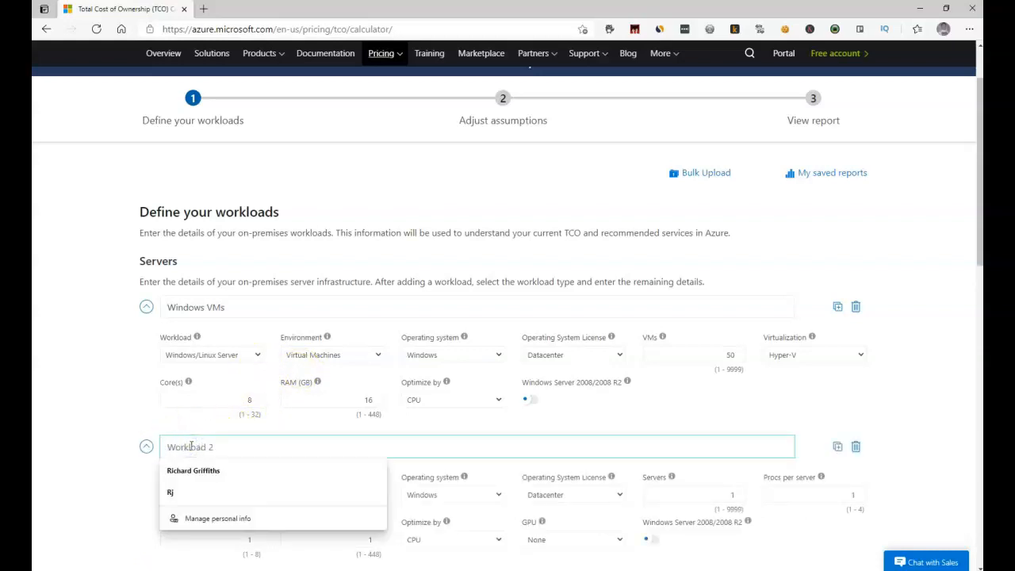
type("Linux V")
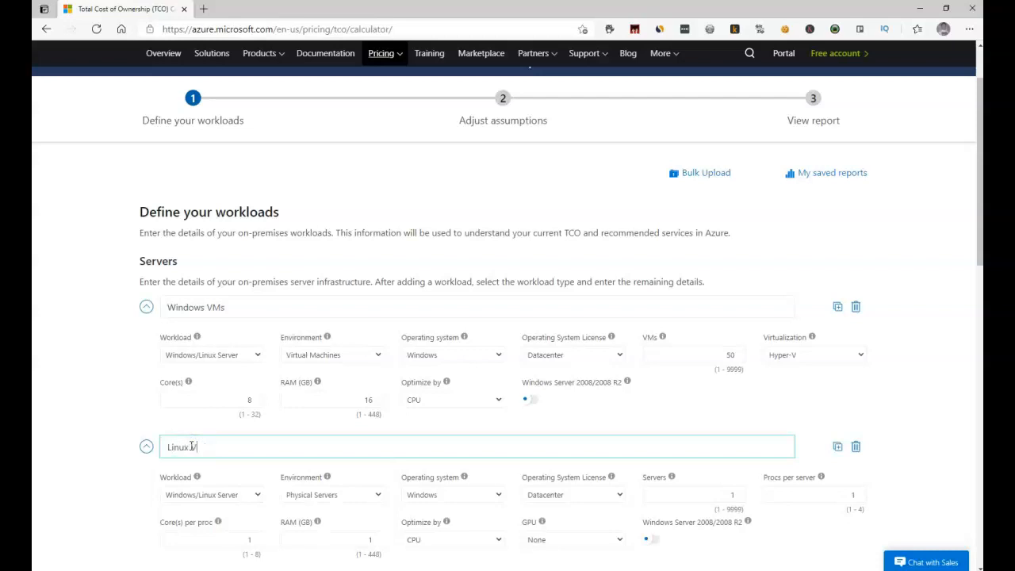
type("Ms")
left_click(109, 416)
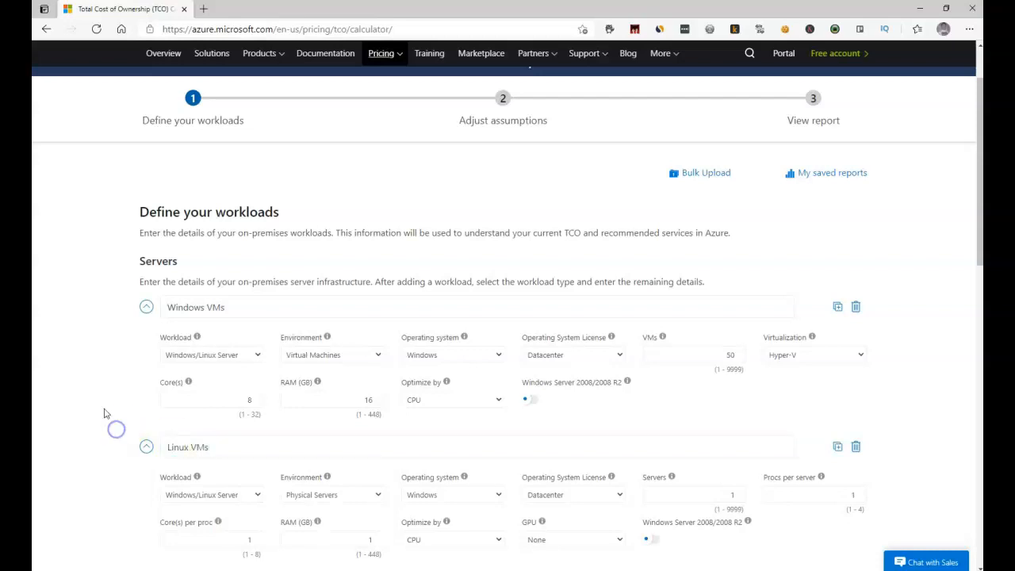
- Set the Linux VMs workload's environment to Virtual Machines and its operating system to Linux
scroll(103, 412, "down", 3)
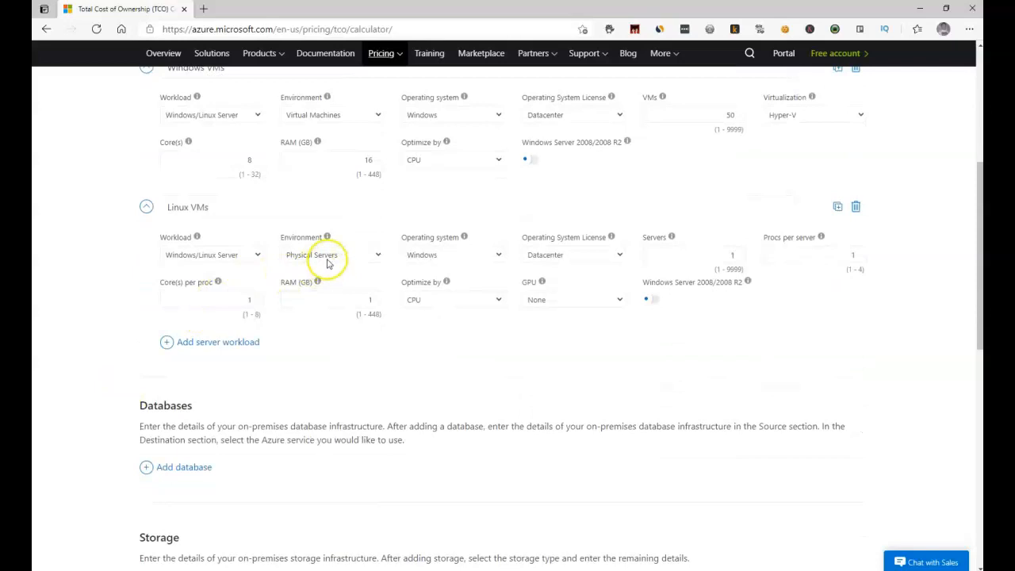
left_click(369, 254)
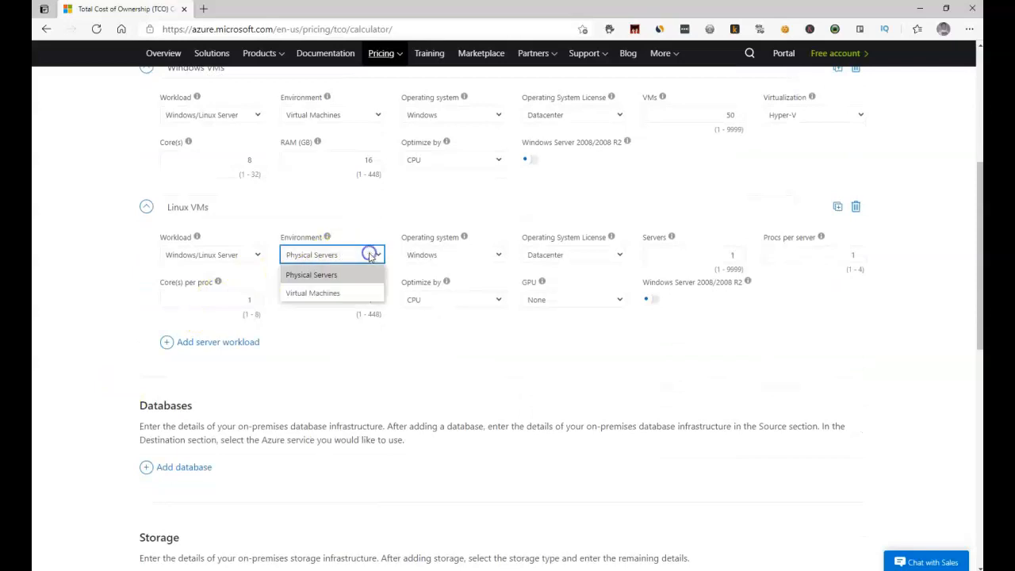
left_click(336, 298)
left_click(498, 254)
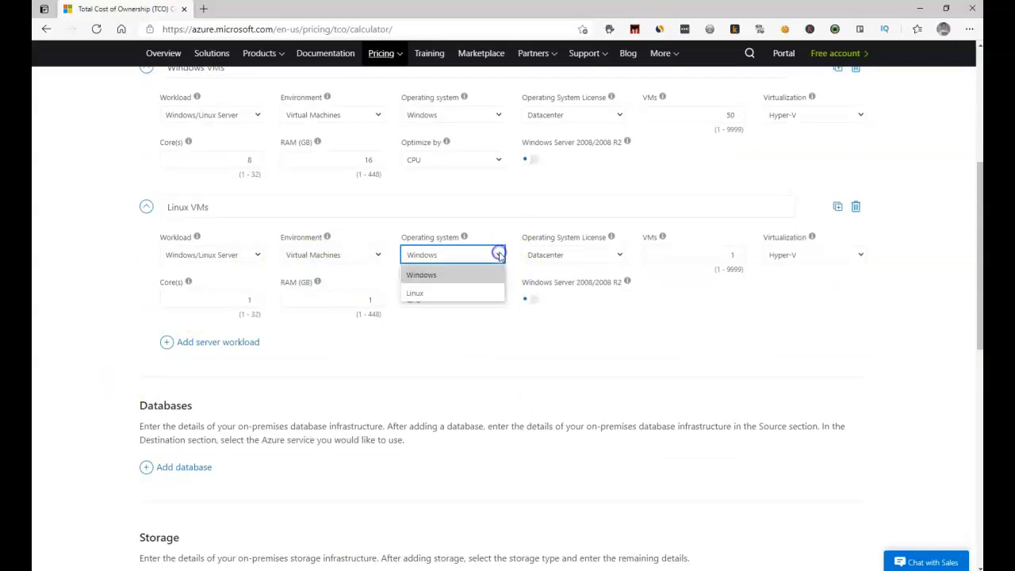
left_click(444, 292)
- Set the Linux VMs workload to 50 VMs on VMware virtualization with 8 cores and 16 GB of RAM
left_click(604, 253)
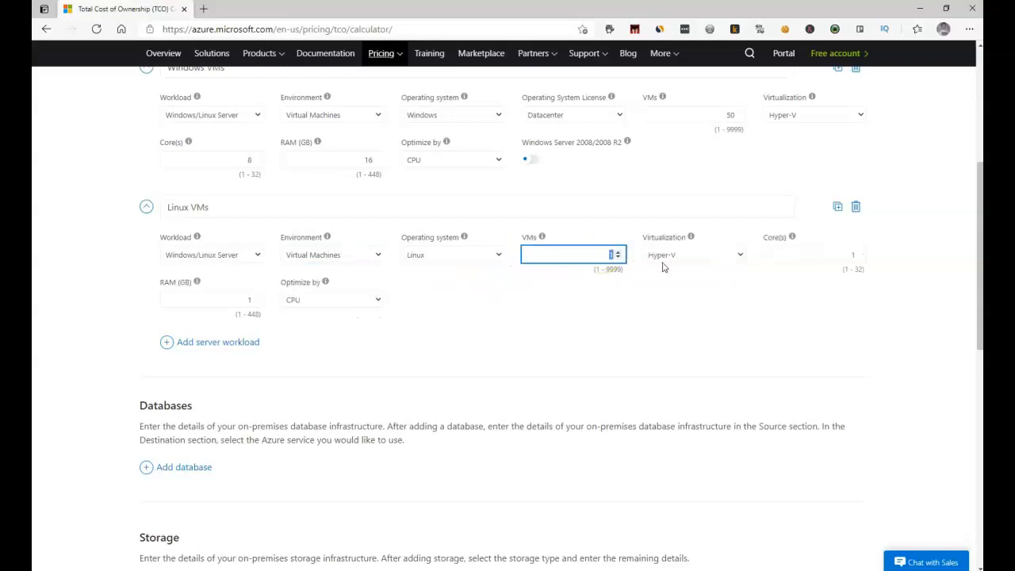
left_click(586, 313)
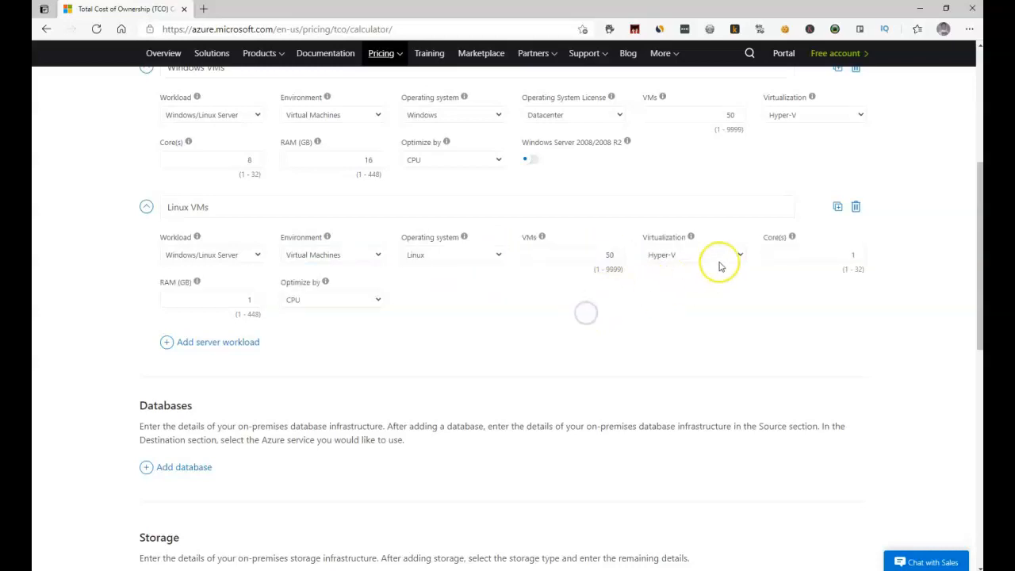
left_click(738, 256)
left_click(704, 275)
left_click_drag(850, 256, 872, 257)
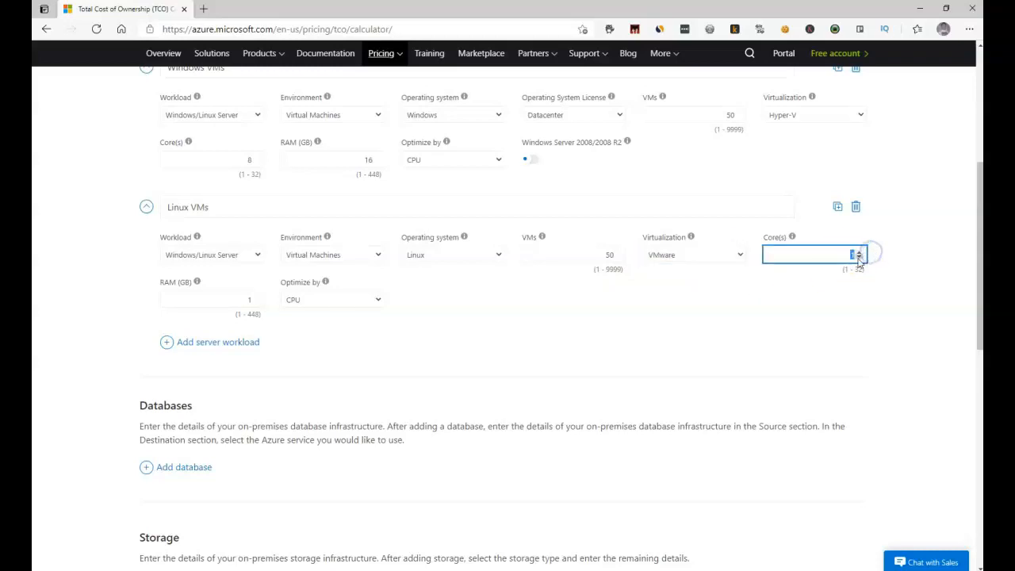
left_click_drag(222, 299, 272, 297)
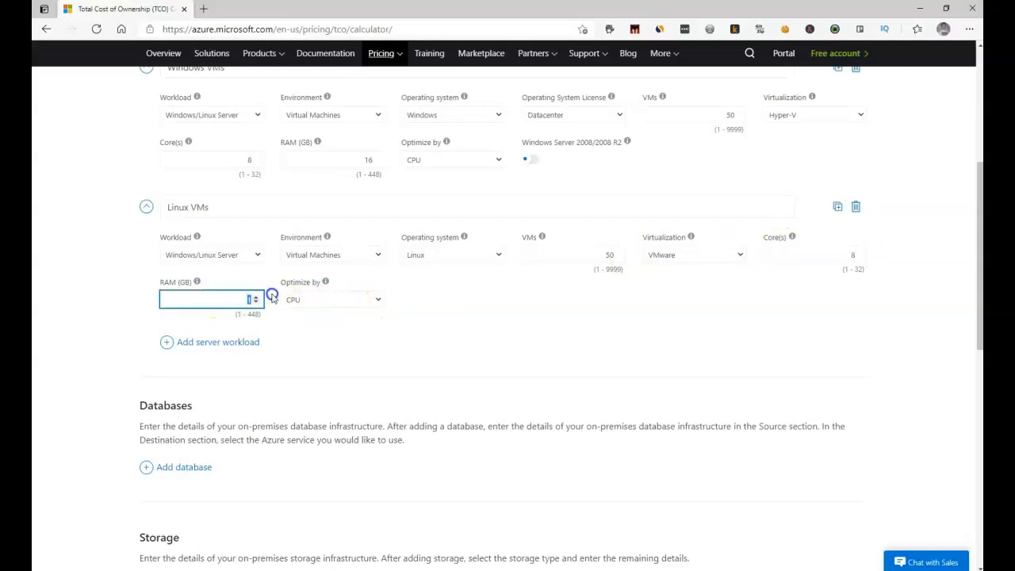
type("16")
left_click(517, 327)
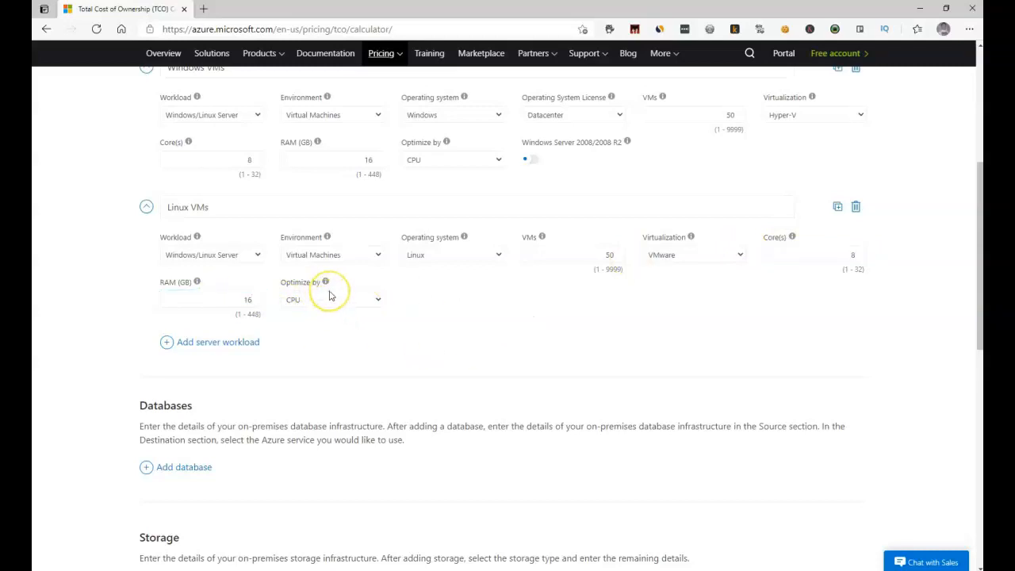
- Add a storage entry with 60 TB capacity, 120 TB backup and 0 TB archive
scroll(329, 295, "down", 1)
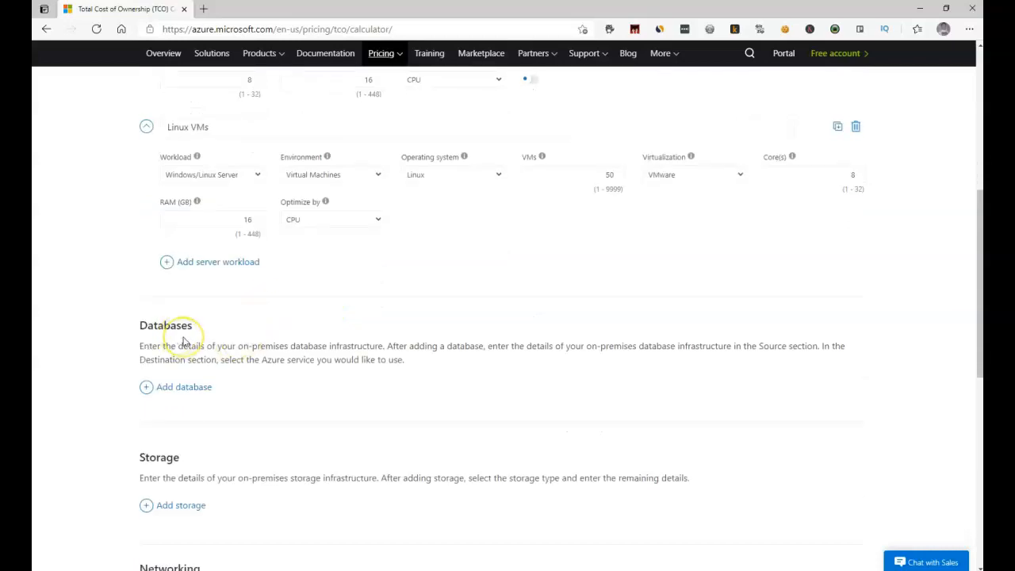
scroll(182, 341, "down", 2)
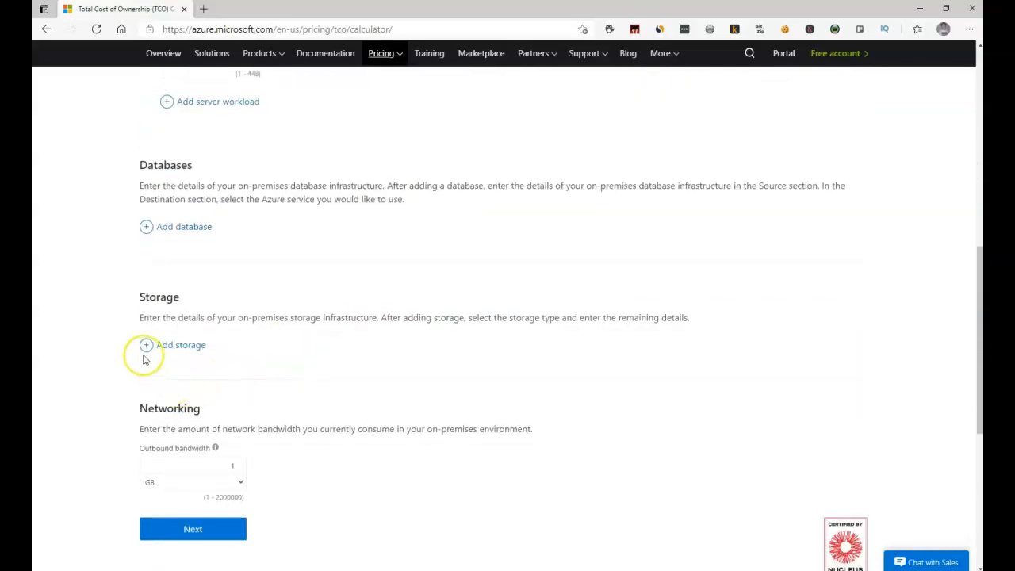
left_click(146, 346)
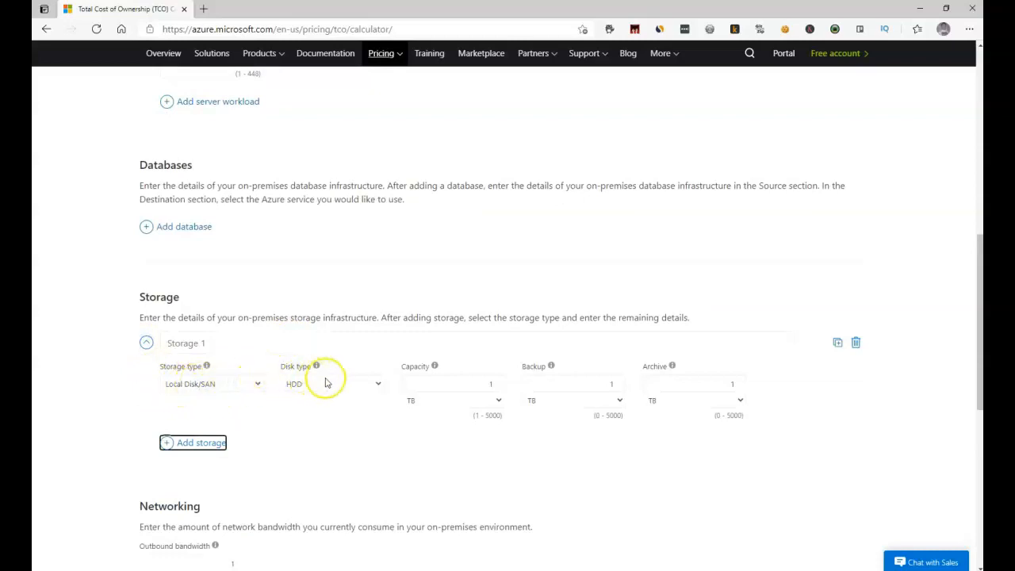
left_click(492, 383)
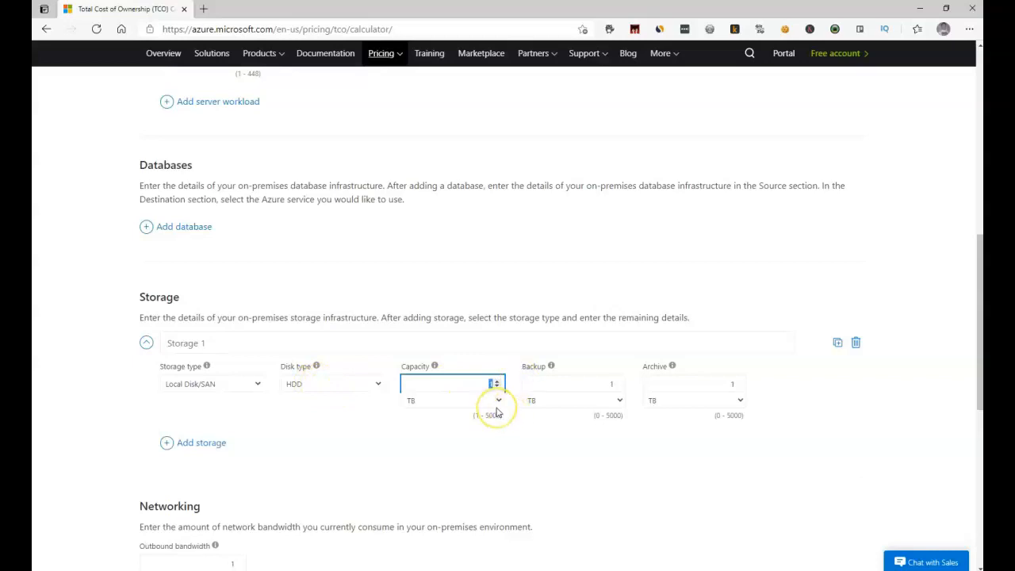
double_click(612, 384)
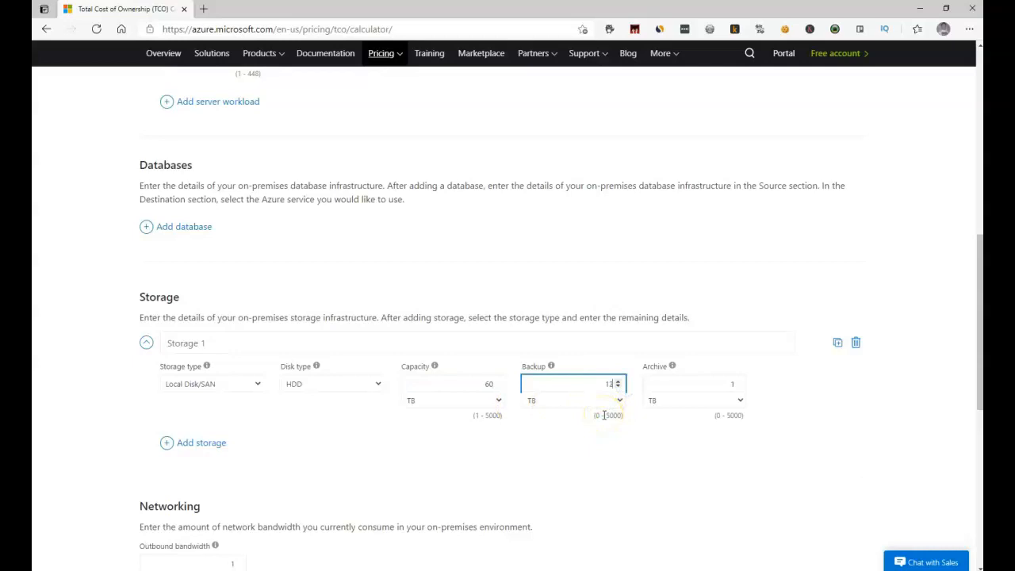
double_click(742, 384)
type("0")
left_click(740, 302)
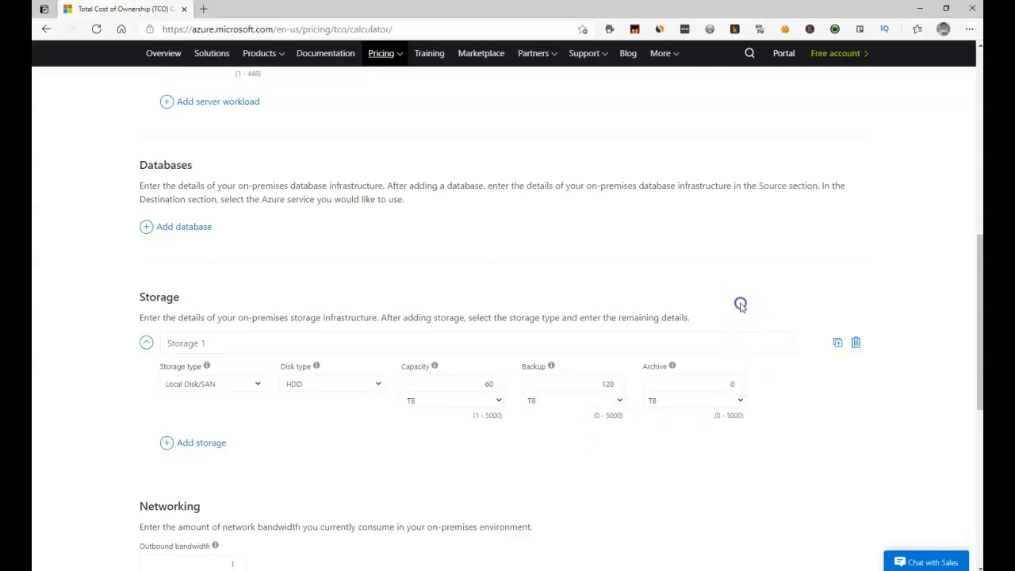
- Set the outbound network bandwidth to 15000 GB and continue to the assumptions stage
scroll(204, 357, "down", 1)
scroll(198, 377, "down", 1)
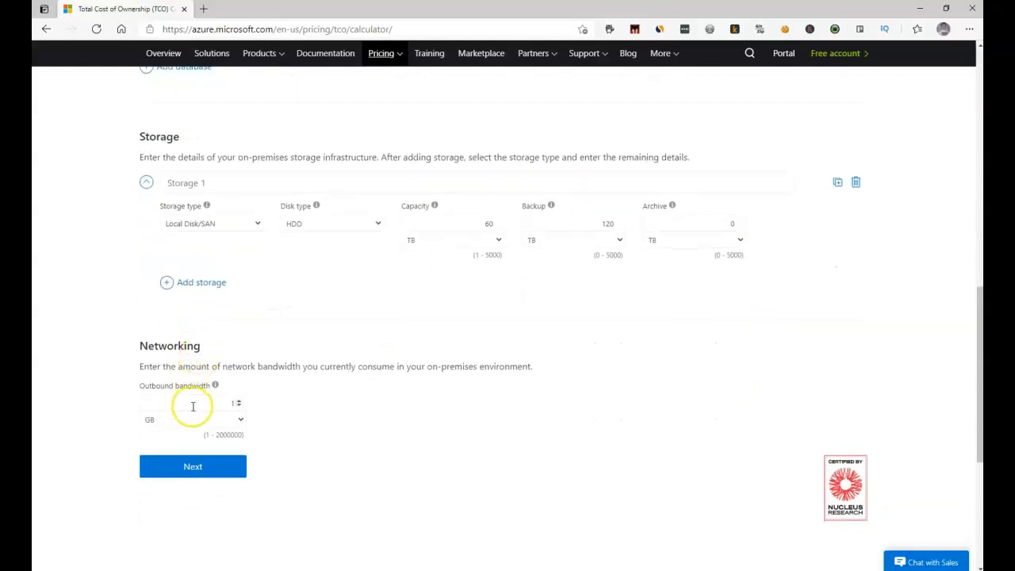
double_click(195, 407)
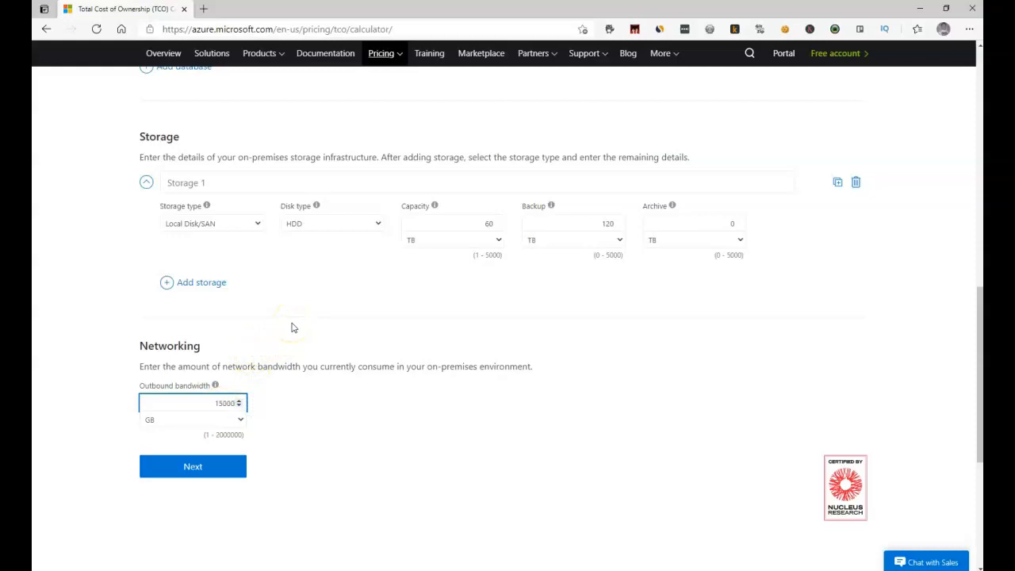
left_click(194, 467)
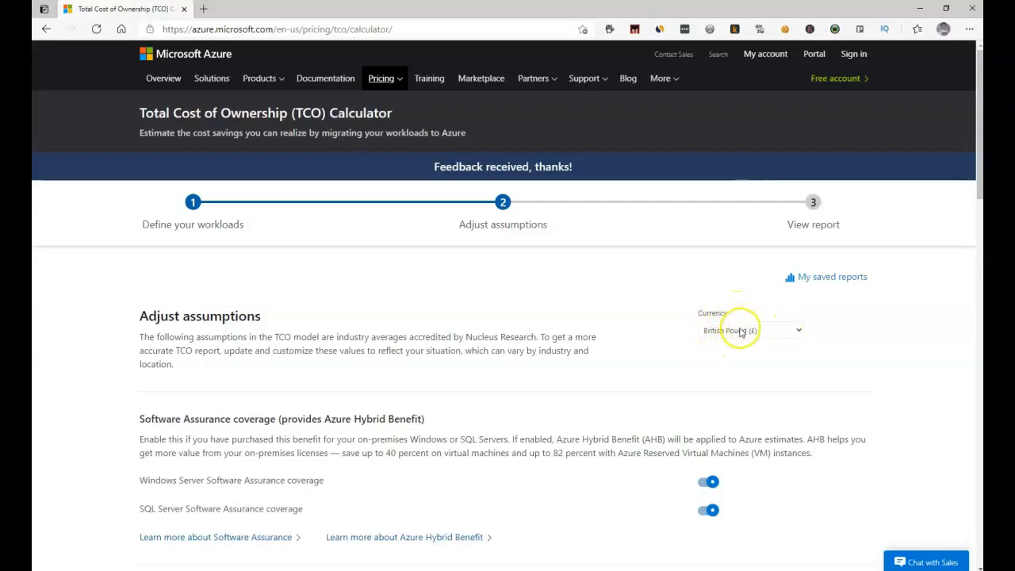
- Review the software assurance, storage, electricity, labor and other cost assumptions, keep them as they are, and proceed to the report
scroll(713, 326, "down", 5)
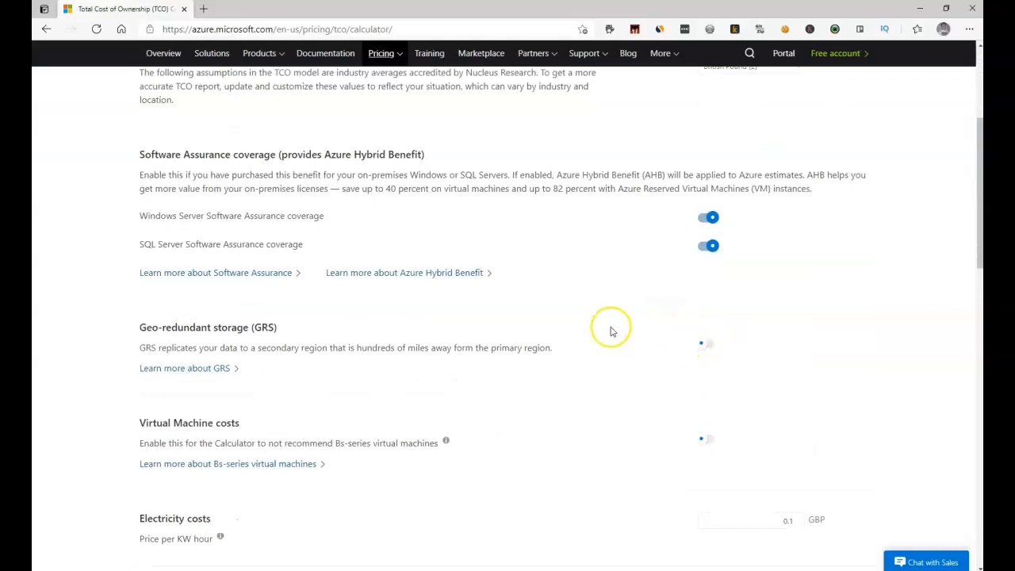
scroll(573, 327, "down", 1)
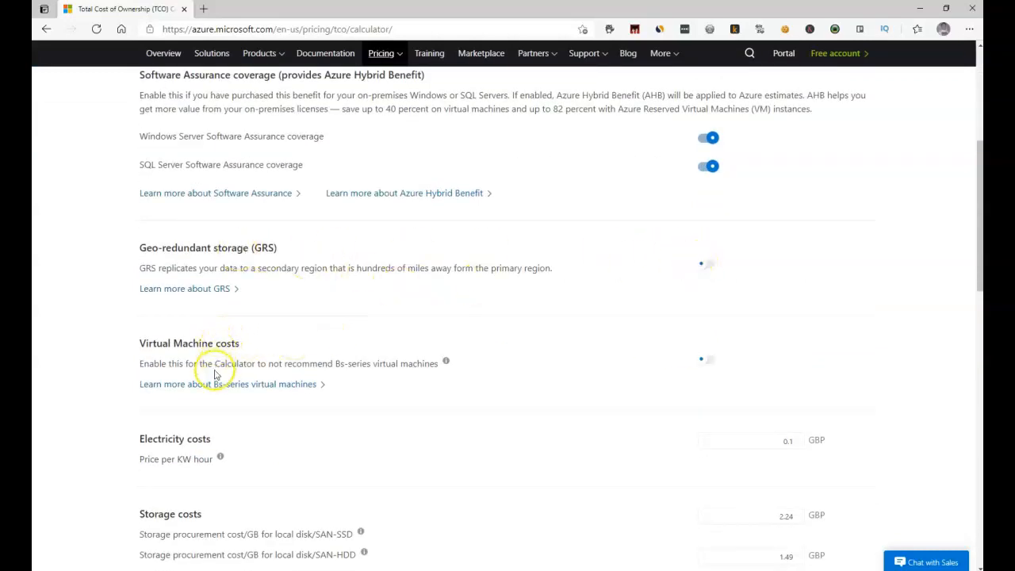
scroll(238, 349, "down", 2)
scroll(318, 294, "down", 2)
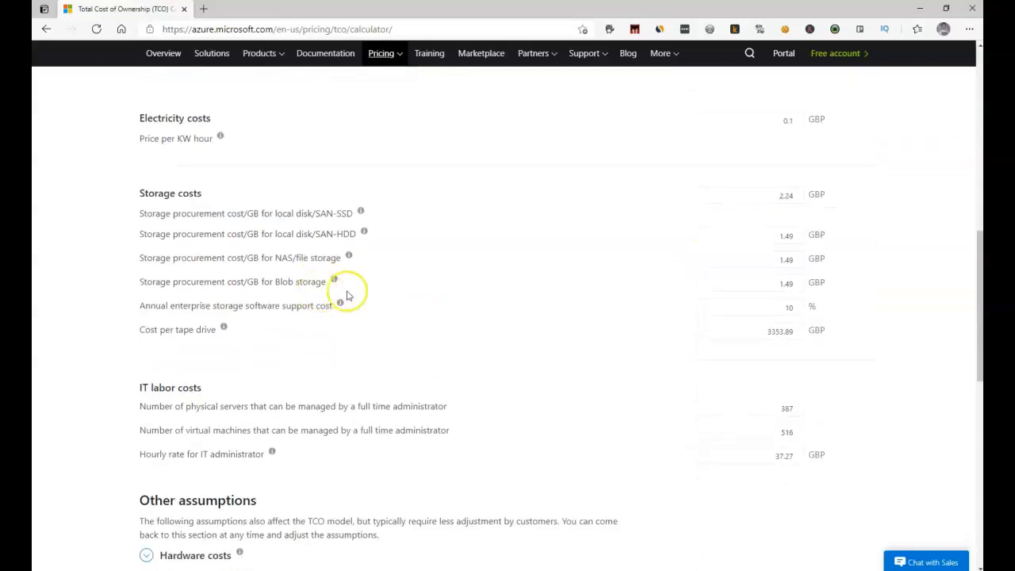
scroll(344, 299, "down", 1)
scroll(343, 298, "down", 4)
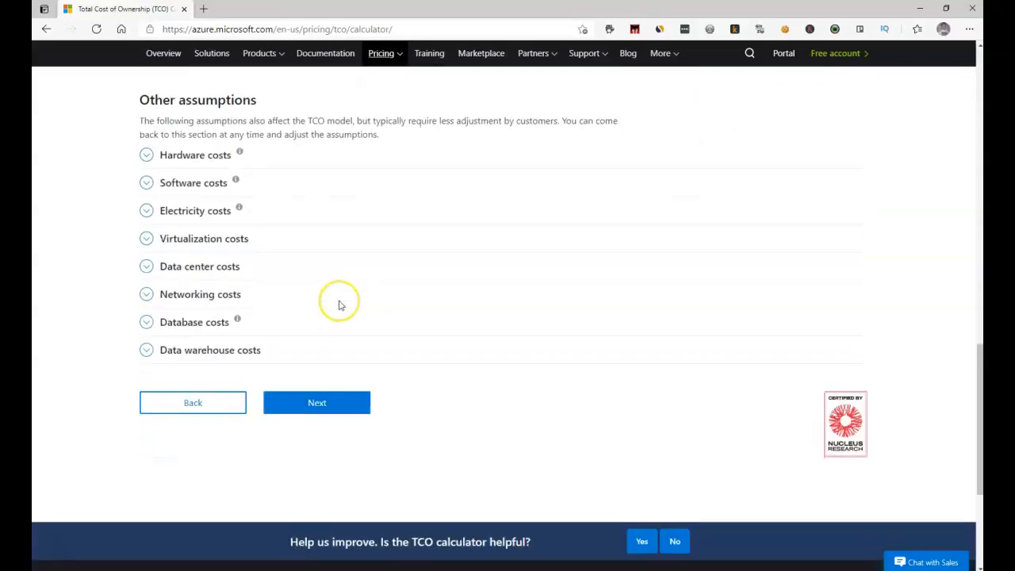
left_click(317, 403)
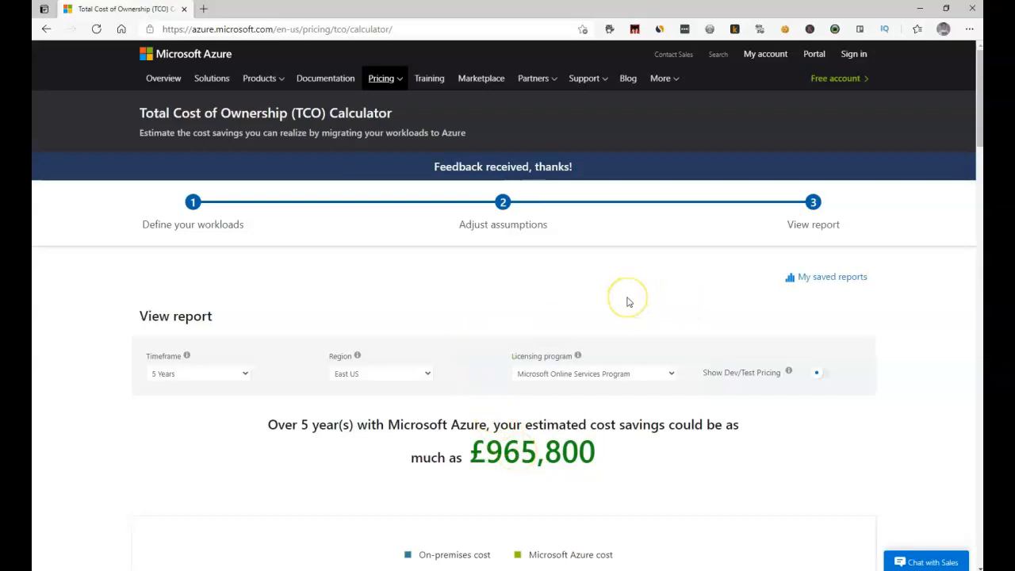
- Examine the five-year TCO report, including the cost-over-time chart, the on-premises and Azure cost pies, the cost breakdowns and the total savings
scroll(626, 301, "down", 3)
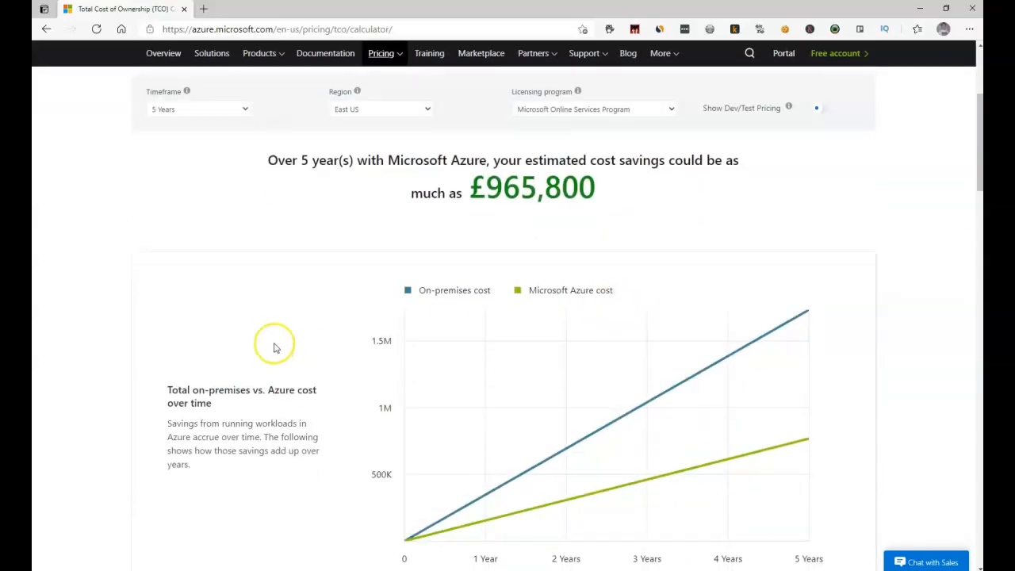
scroll(829, 289, "down", 1)
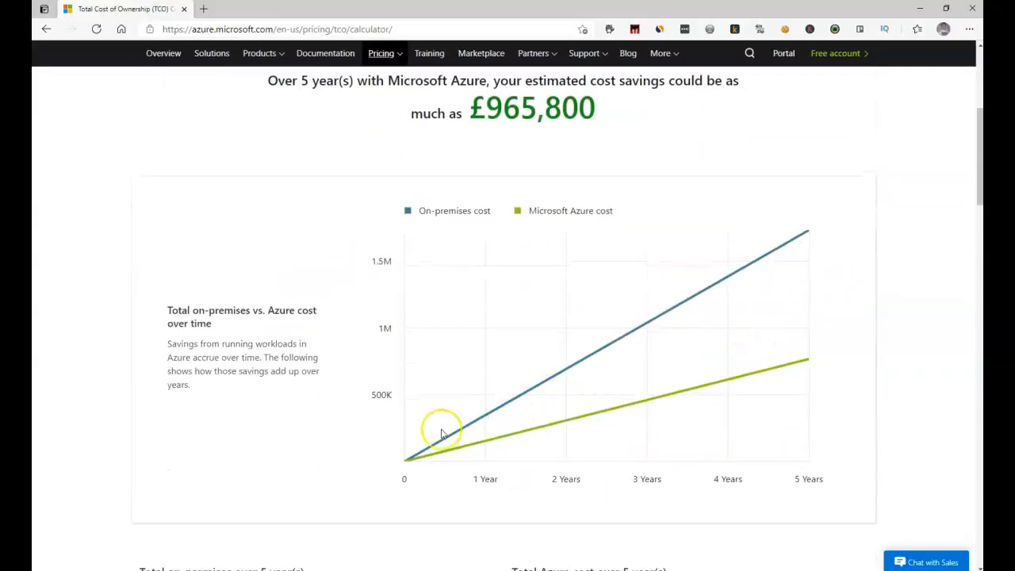
scroll(833, 257, "down", 3)
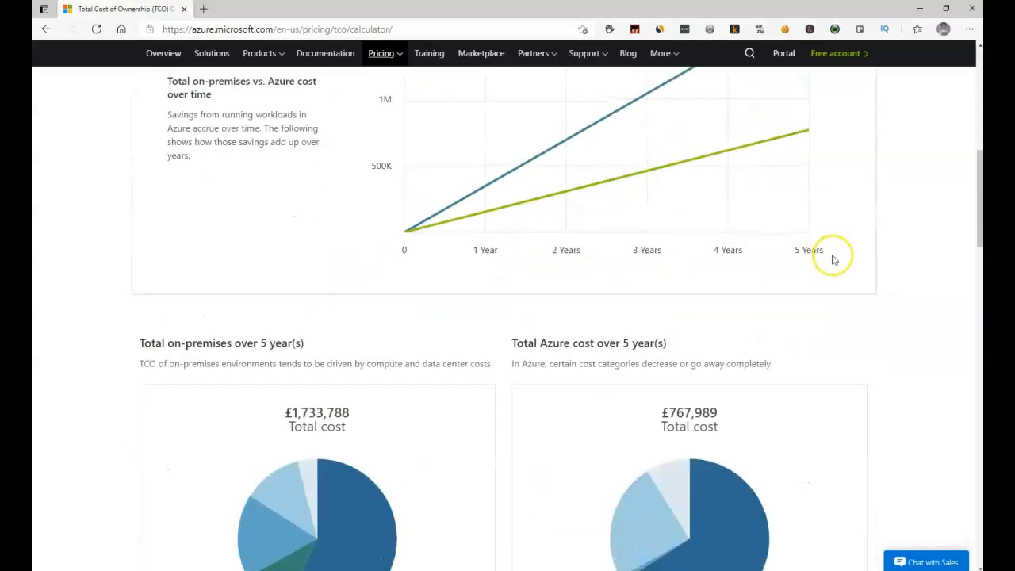
scroll(832, 258, "down", 2)
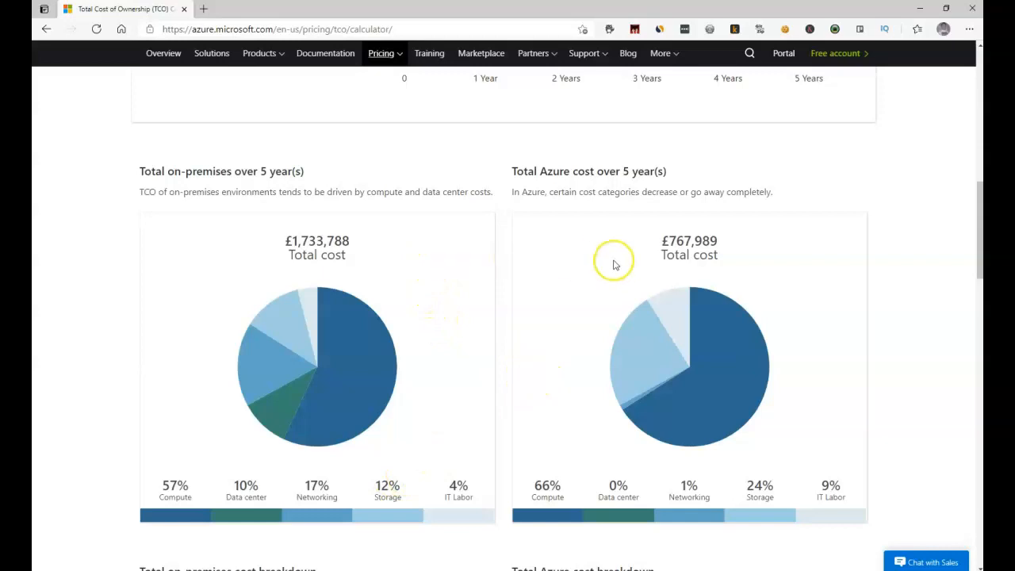
scroll(634, 256, "down", 3)
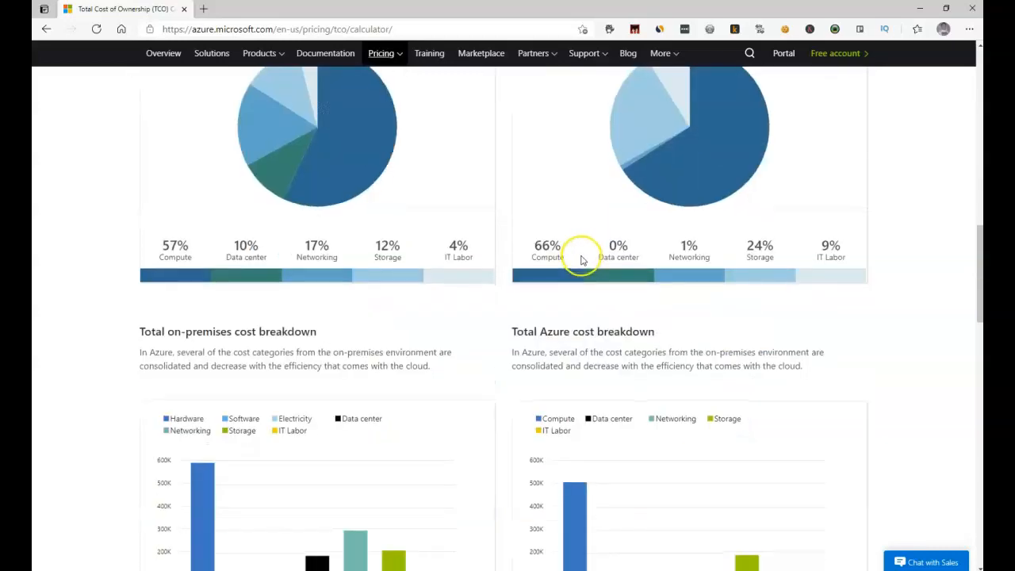
scroll(581, 260, "down", 15)
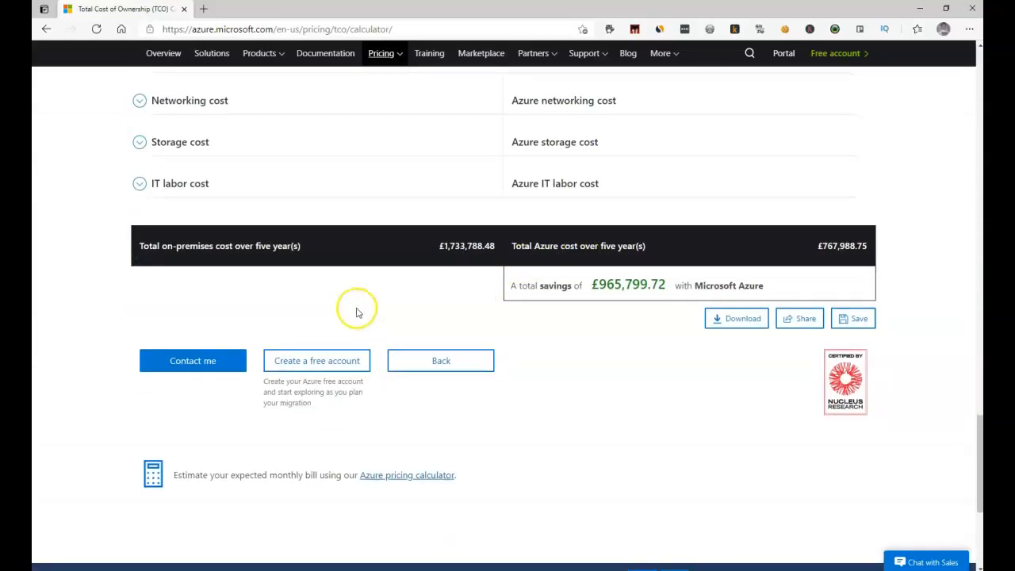
- Download the full TCO report as a portrait PDF to the Desktop under the suggested file name and open the saved file
scroll(420, 298, "up", 1)
left_click(735, 422)
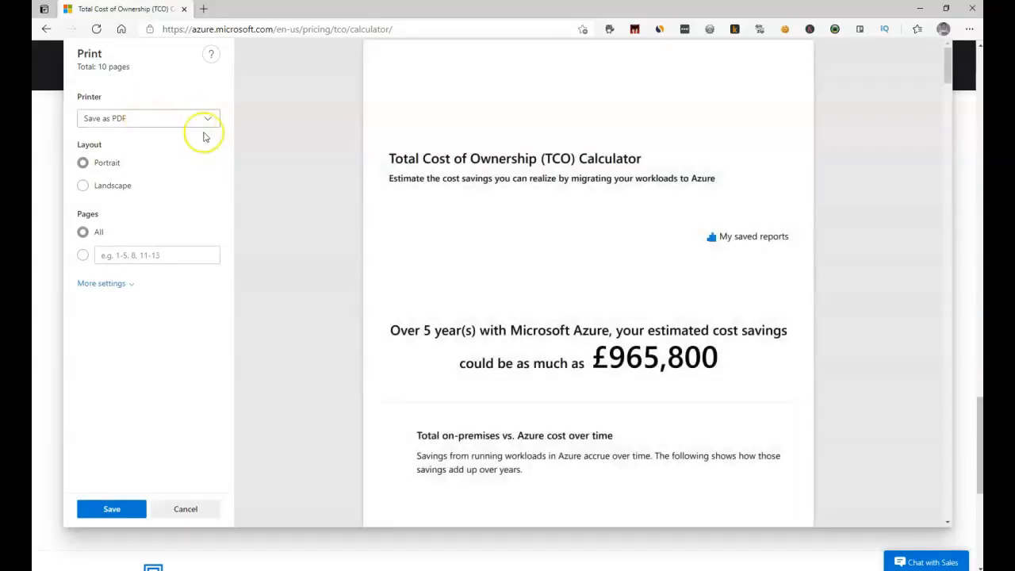
left_click(111, 508)
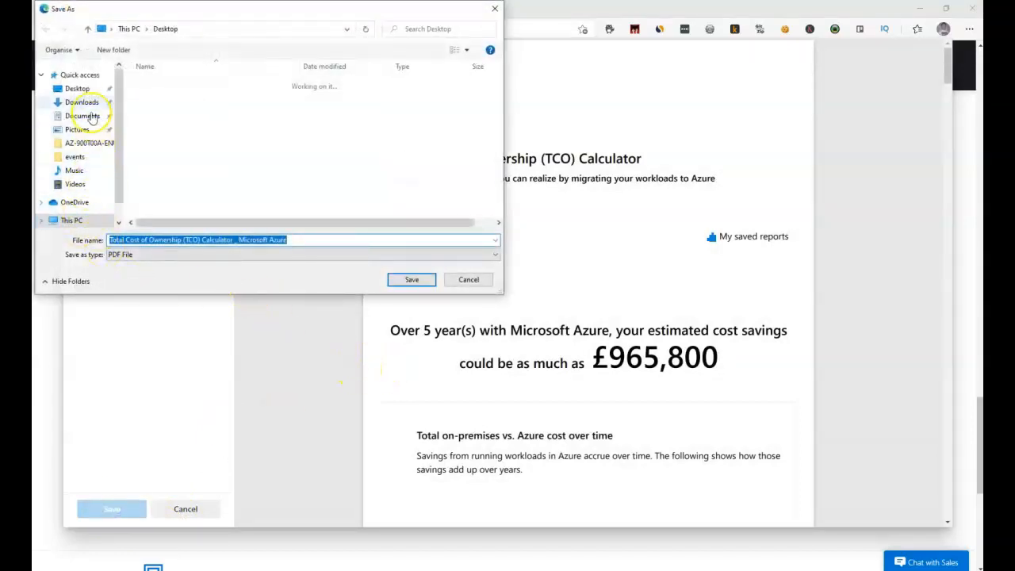
left_click(407, 278)
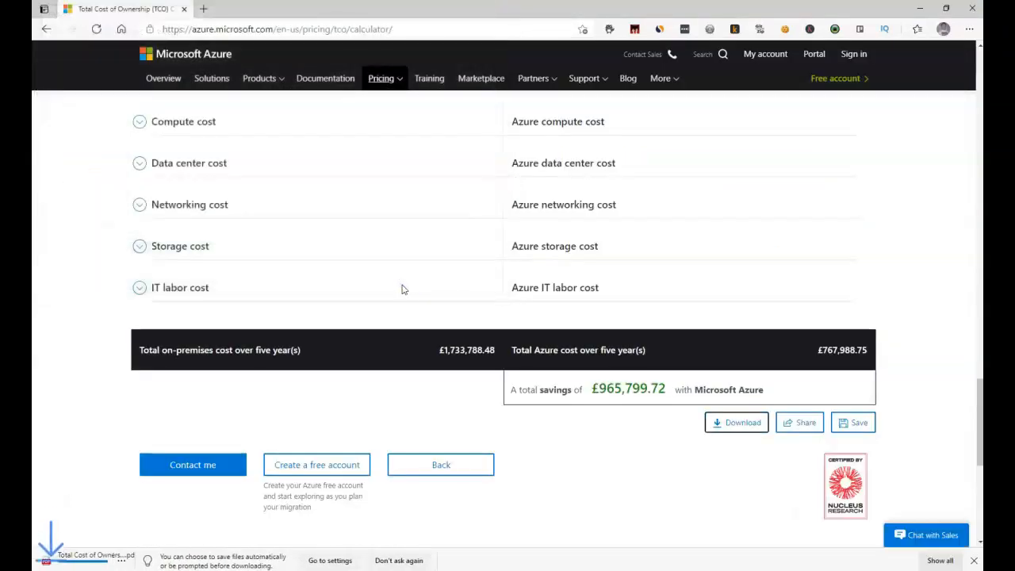
left_click(101, 560)
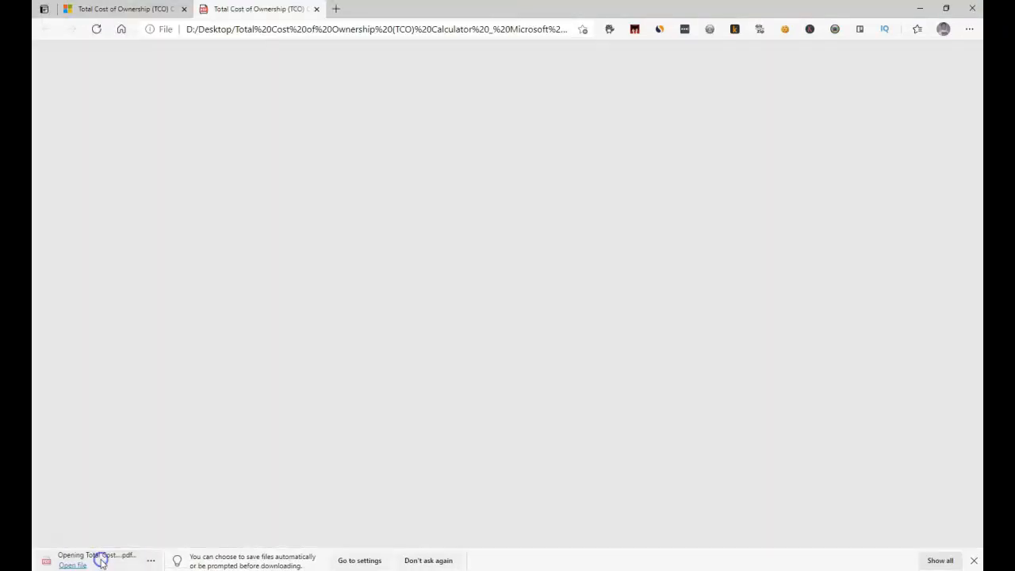